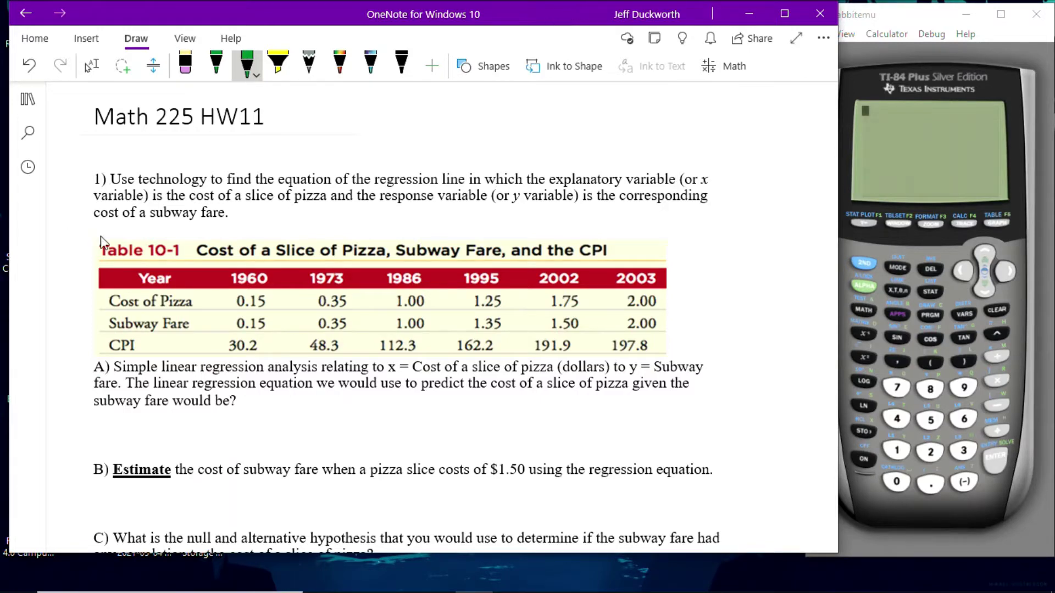
Handwrite x beside the Cost of Pizza row and y beside the Subway Fare row in green
mouse_move(91, 290)
left_mouse_down()
mouse_move(78, 307)
mouse_move(90, 329)
left_mouse_up()
left_click_drag(98, 317, 89, 340)
Write ŷ = in green ink beneath question A
mouse_move(242, 424)
left_mouse_down()
mouse_move(245, 448)
mouse_move(241, 422)
mouse_move(258, 416)
left_mouse_up()
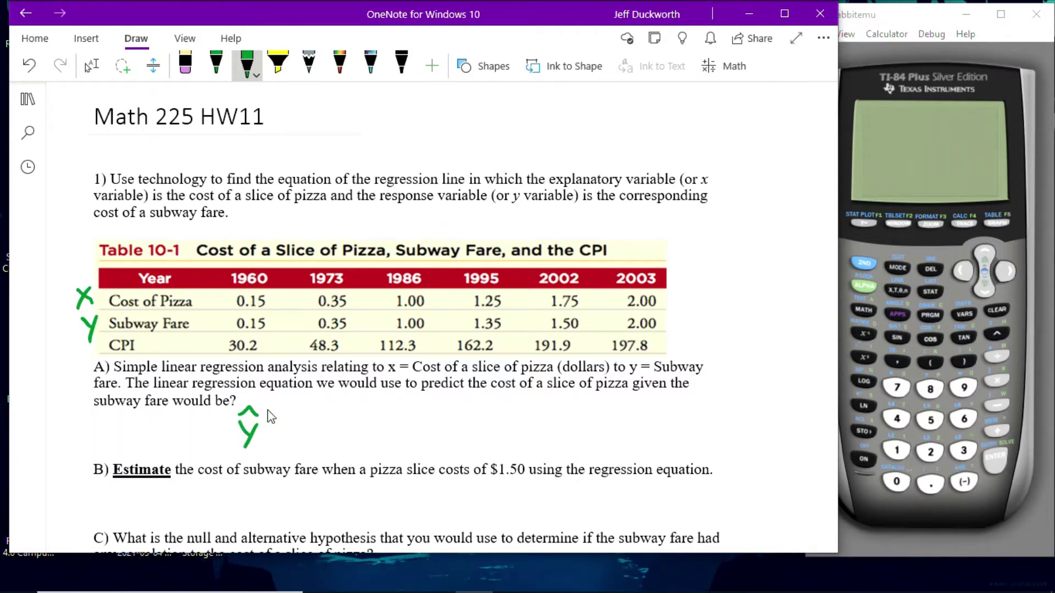
left_click_drag(275, 425, 286, 435)
Show pizza costs in L1 and fares in L2 in Wabbitemu's list editor, then label the table rows L1 and L2
left_click(931, 292)
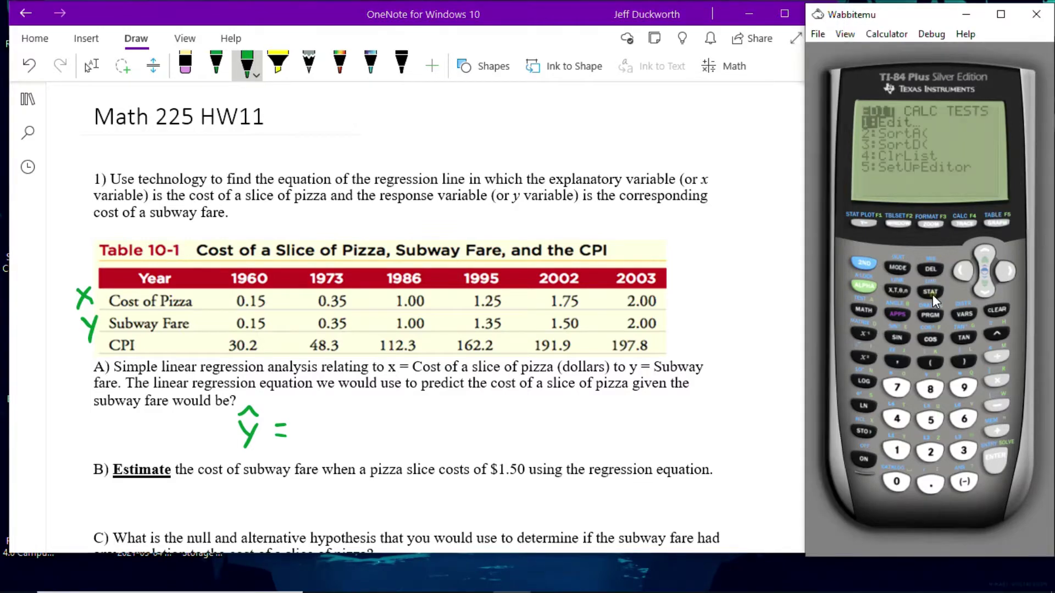
left_click(999, 461)
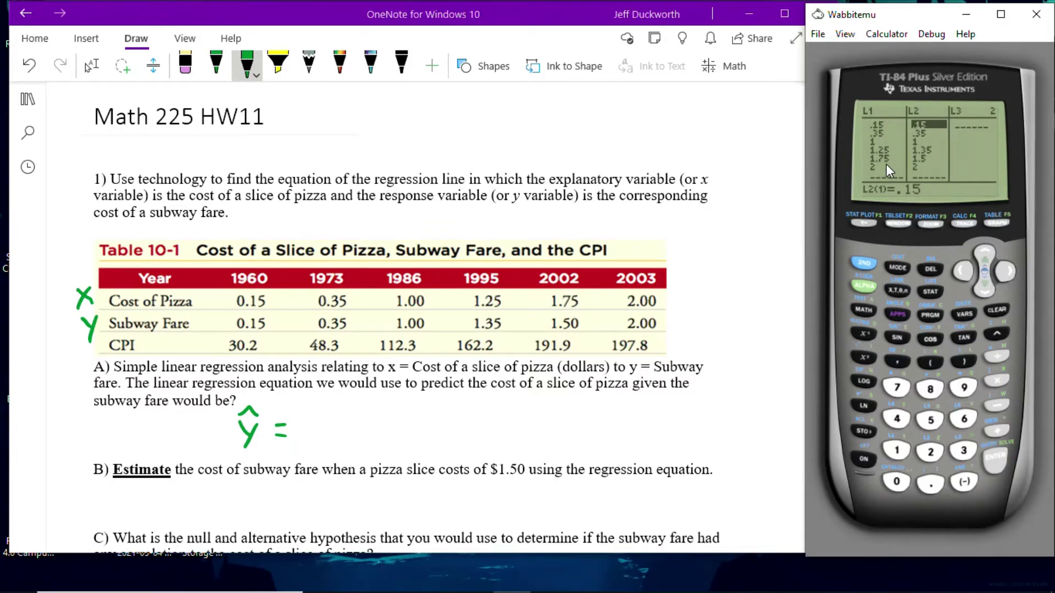
mouse_move(681, 292)
left_mouse_down()
mouse_move(700, 304)
mouse_move(678, 317)
mouse_move(702, 332)
left_mouse_up()
left_click(700, 301)
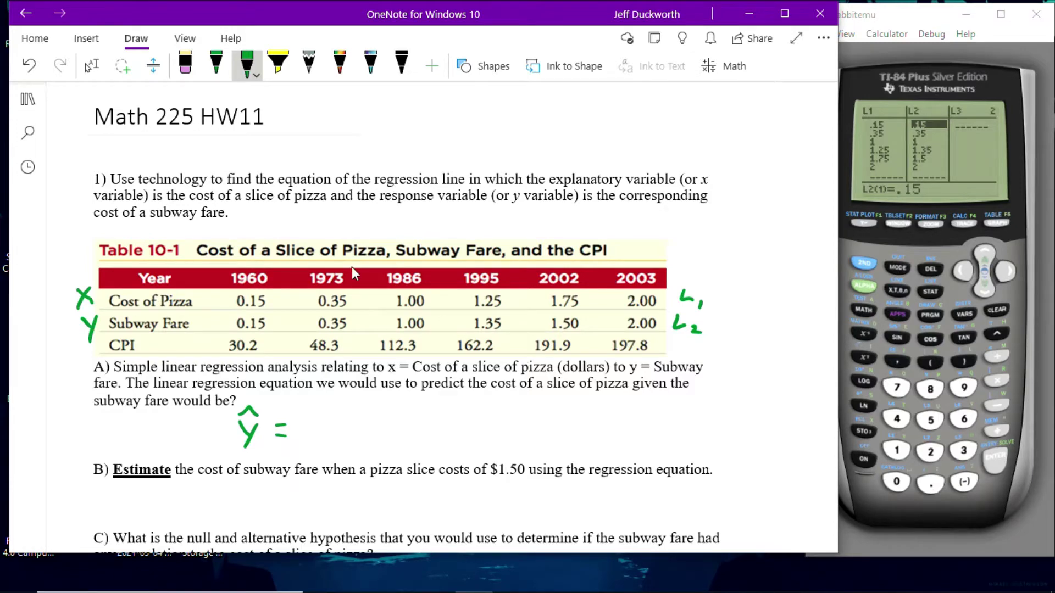
Note 'LinRegTTest' and its path STAT → Tests → LinRegTTest above the table
mouse_move(262, 210)
left_mouse_down()
mouse_move(298, 225)
mouse_move(344, 224)
mouse_move(337, 237)
mouse_move(355, 223)
mouse_move(347, 216)
mouse_move(422, 210)
left_mouse_up()
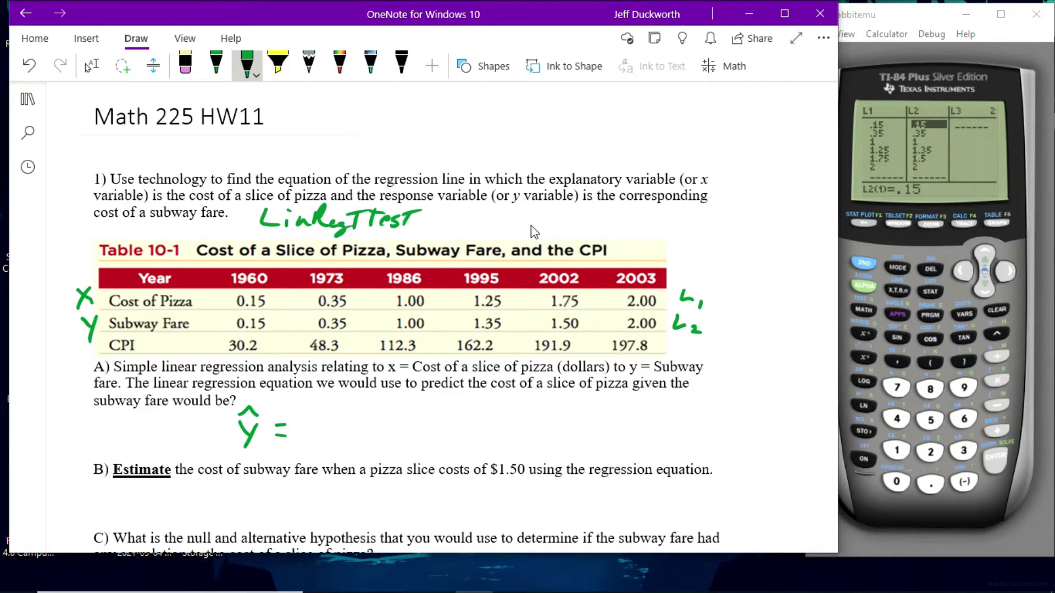
mouse_move(532, 214)
left_mouse_down()
mouse_move(553, 222)
mouse_move(590, 213)
mouse_move(592, 224)
mouse_move(612, 214)
mouse_move(712, 224)
mouse_move(718, 212)
mouse_move(723, 224)
mouse_move(752, 228)
mouse_move(746, 237)
mouse_move(788, 215)
mouse_move(803, 227)
mouse_move(824, 219)
left_mouse_up()
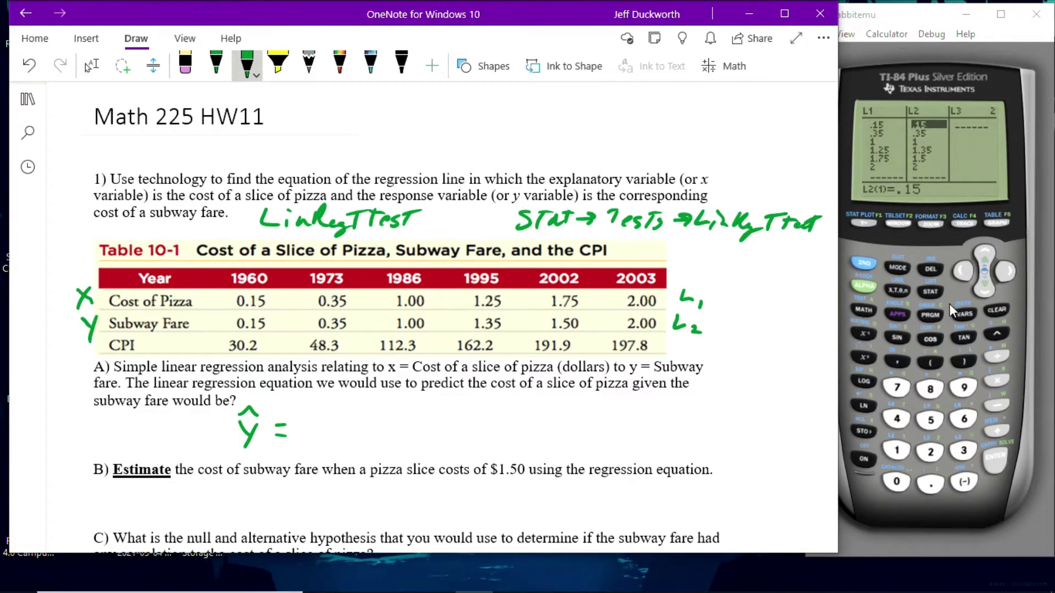
left_click(931, 291)
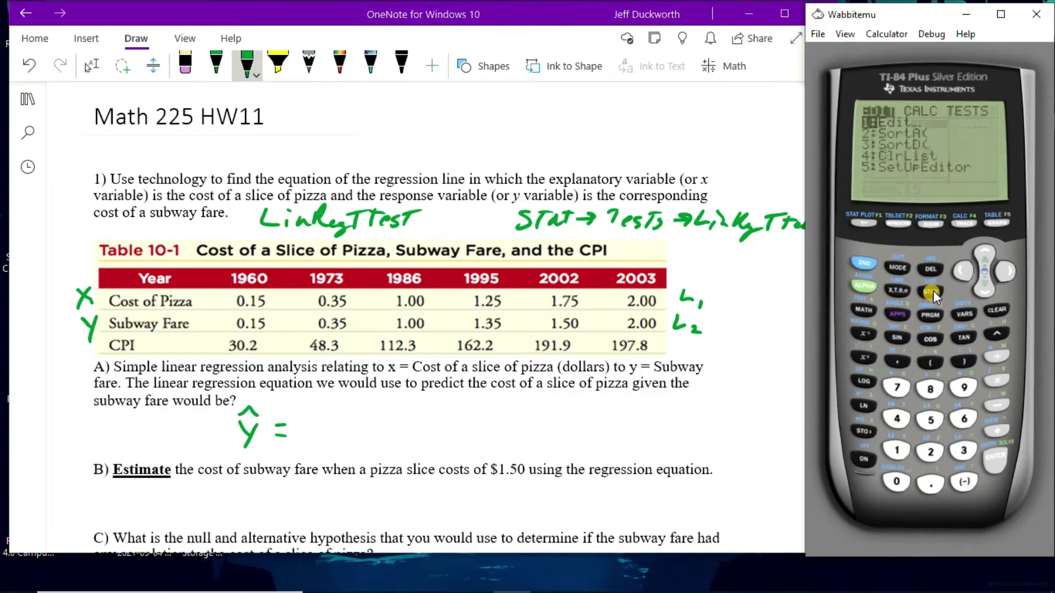
Open F:LinRegTTest from the calculator's STAT TESTS list
left_click(964, 271)
left_click(985, 257)
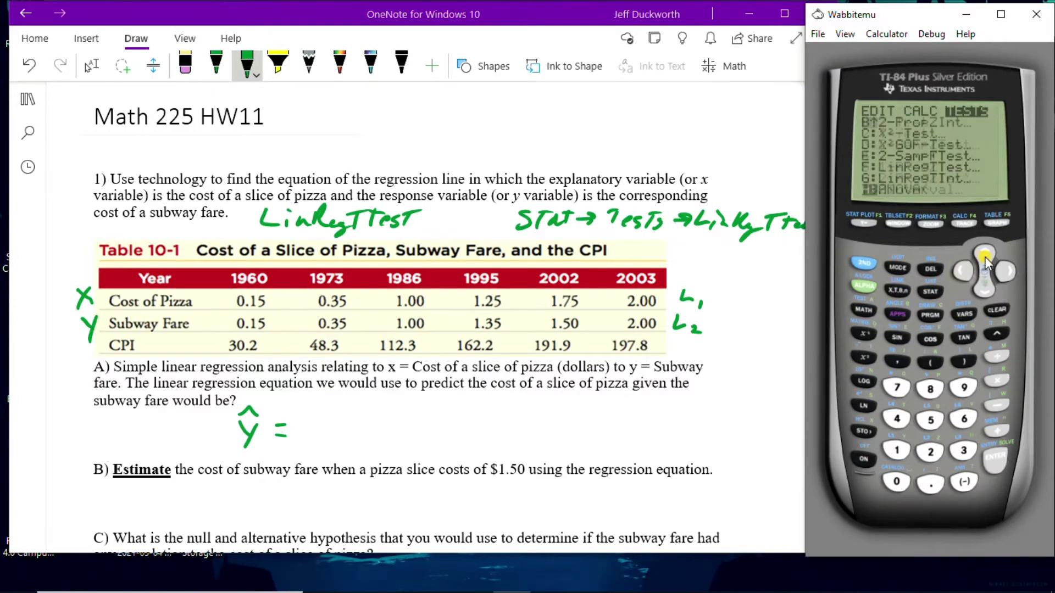
left_click(985, 256)
left_click(985, 256)
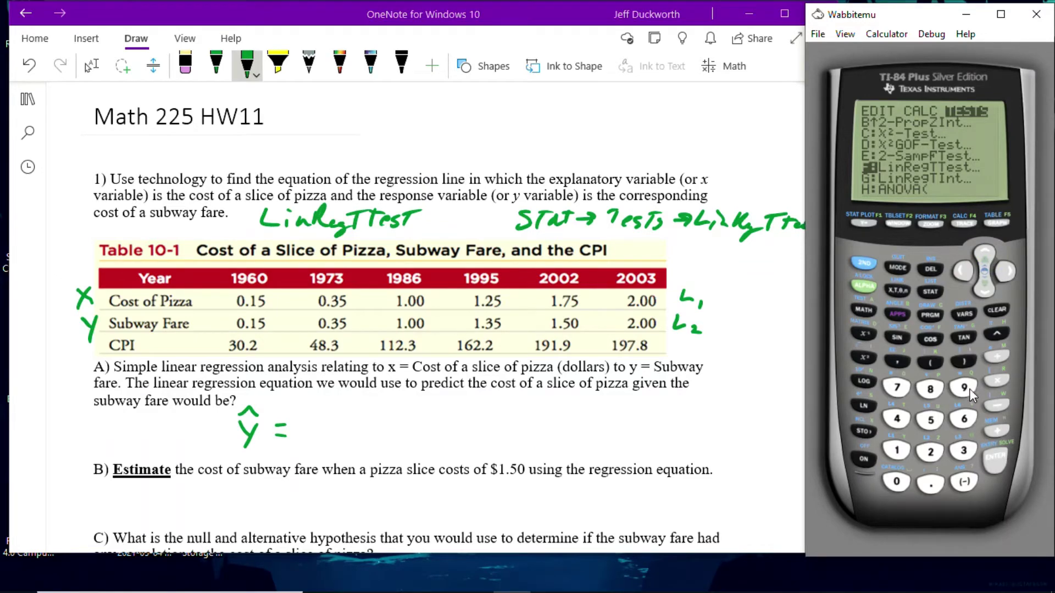
left_click(996, 454)
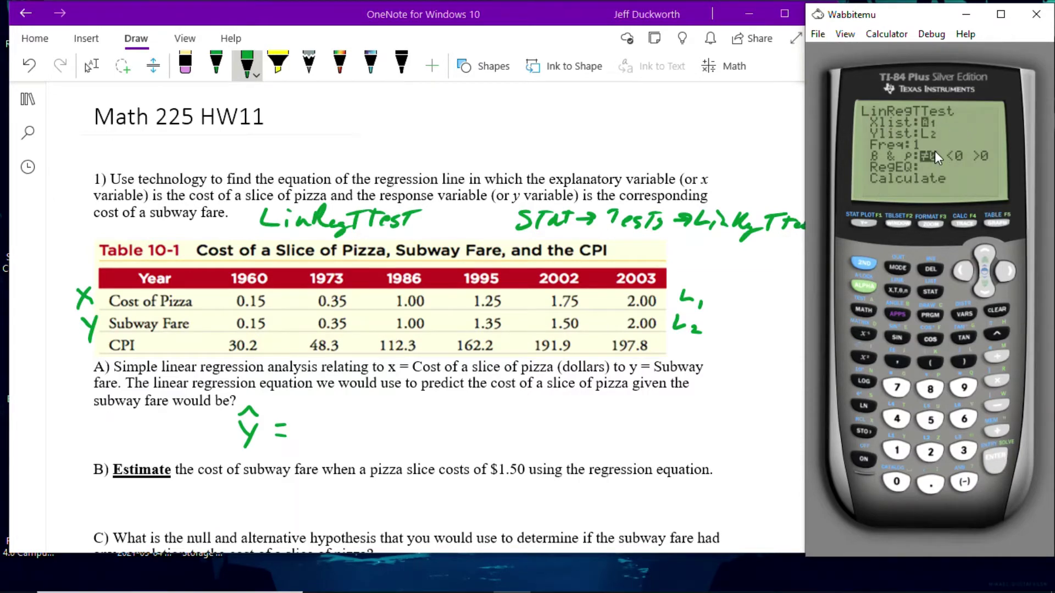
Run LinRegTTest with Xlist L1, Ylist L2 and ≠0, getting a=.034560171 and b=.9450213806
left_click(986, 291)
left_click(985, 292)
left_click(986, 291)
left_click(980, 286)
left_click(1000, 461)
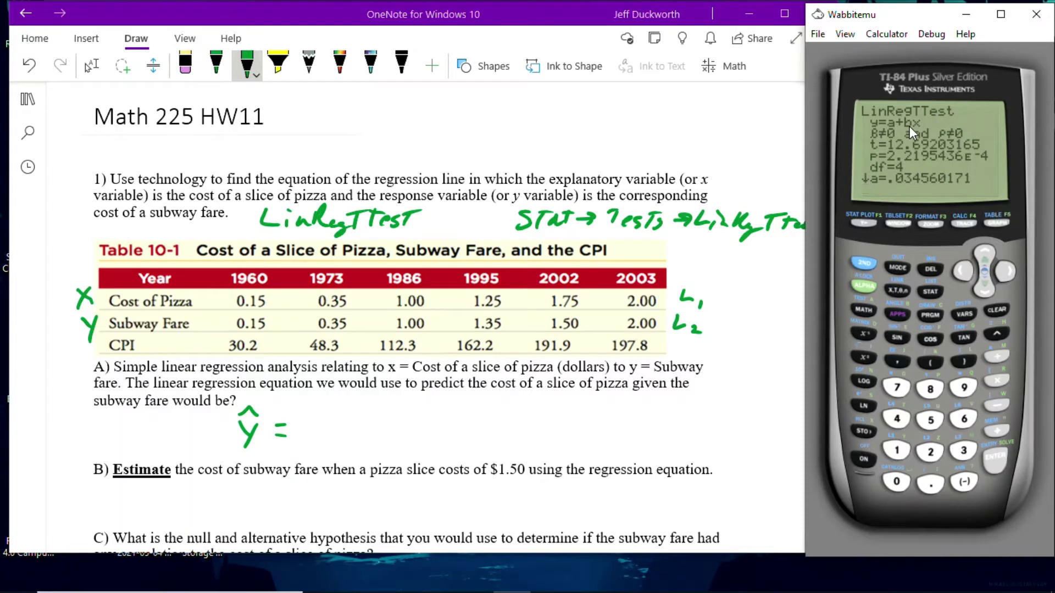
left_click(983, 288)
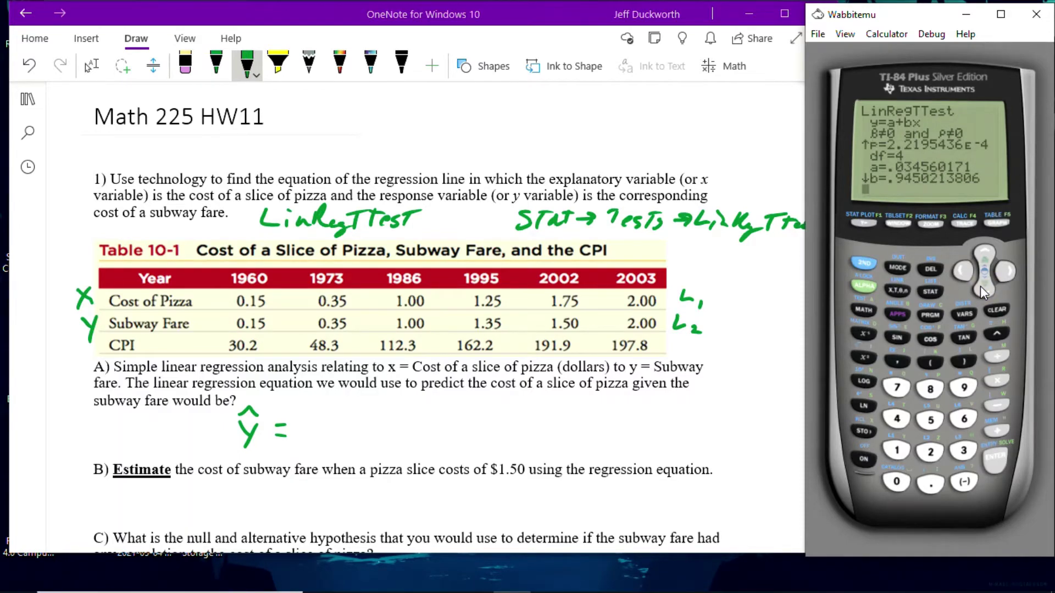
left_click(306, 438)
Write .0346 + .945x after ŷ = in green ink
mouse_move(307, 436)
left_mouse_down()
mouse_move(325, 425)
mouse_move(336, 440)
left_mouse_up()
mouse_move(355, 423)
left_mouse_down()
mouse_move(353, 439)
mouse_move(380, 434)
left_mouse_up()
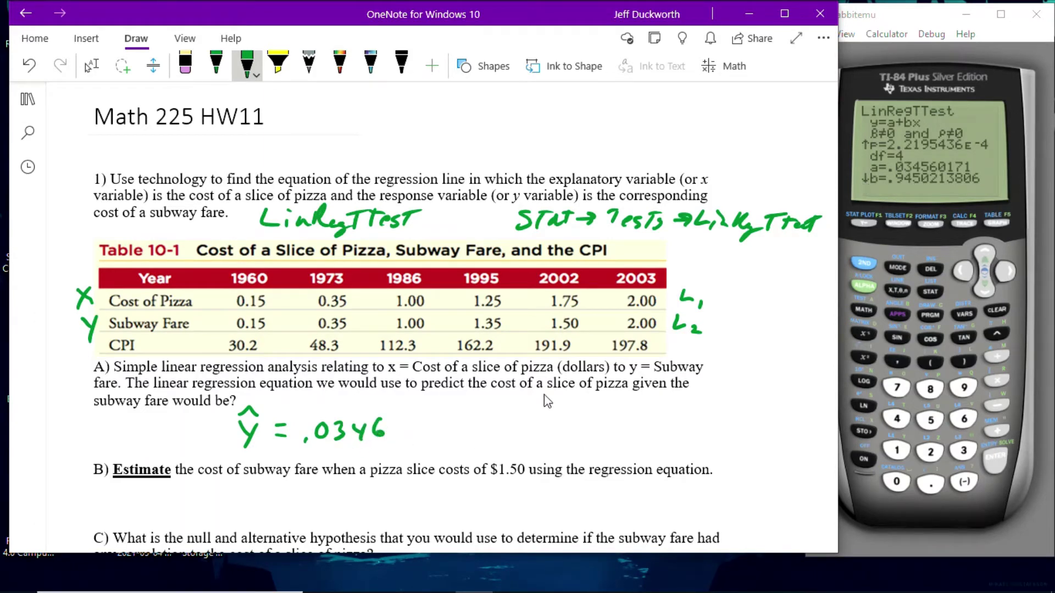
left_click_drag(402, 431, 417, 430)
mouse_move(410, 422)
left_mouse_down()
mouse_move(409, 439)
mouse_move(471, 434)
left_mouse_up()
left_click(431, 437)
mouse_move(467, 424)
left_mouse_down()
mouse_move(466, 441)
mouse_move(476, 441)
left_mouse_up()
left_click_drag(477, 424, 512, 440)
left_click_drag(512, 426, 499, 440)
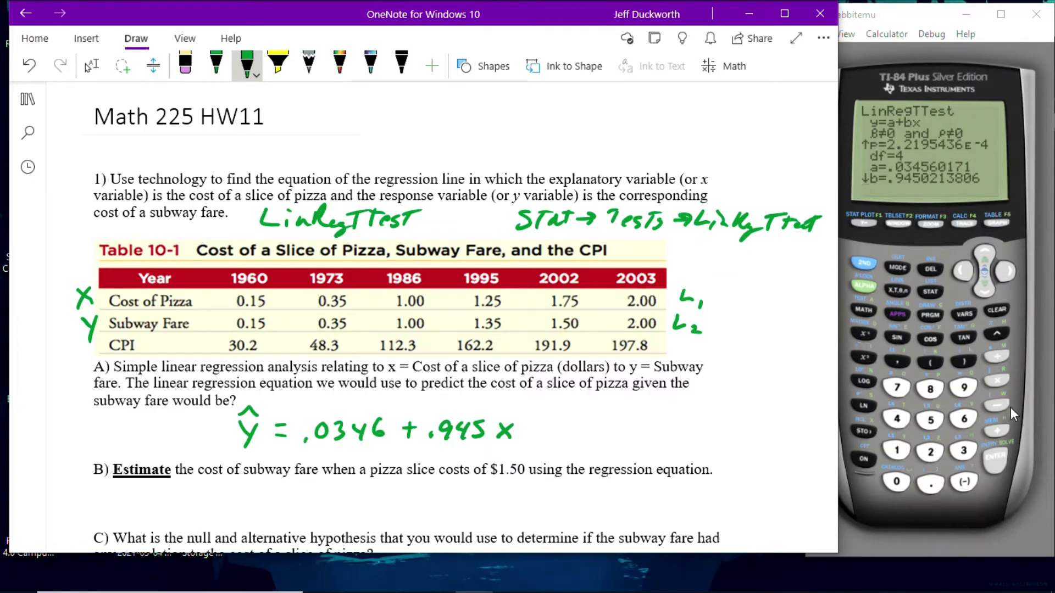
scroll(783, 410, "down", 3)
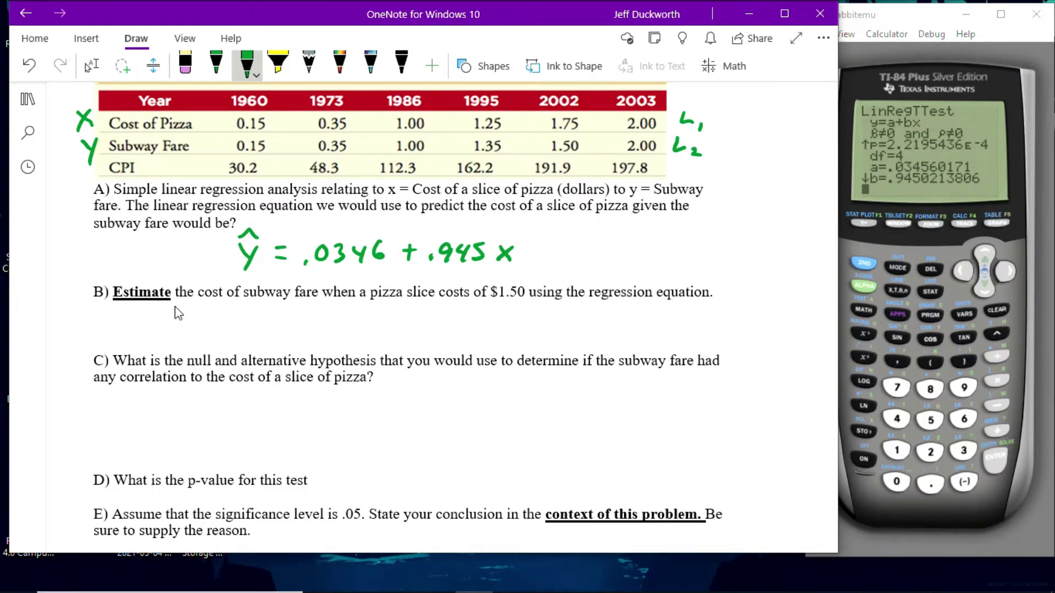
Write f(1.5) = .0346 + .945(1.5) under question B
mouse_move(173, 307)
left_mouse_down()
mouse_move(161, 324)
mouse_move(168, 315)
left_mouse_up()
mouse_move(186, 310)
left_mouse_down()
mouse_move(183, 322)
mouse_move(223, 324)
left_mouse_up()
left_click(203, 323)
left_click(280, 324)
mouse_move(245, 323)
left_mouse_down()
mouse_move(291, 311)
mouse_move(302, 324)
mouse_move(384, 316)
mouse_move(377, 322)
left_mouse_up()
left_click(402, 321)
mouse_move(421, 306)
left_mouse_down()
mouse_move(413, 324)
mouse_move(438, 318)
left_mouse_up()
mouse_move(435, 308)
left_mouse_down()
mouse_move(434, 326)
mouse_move(517, 316)
mouse_move(510, 326)
left_mouse_up()
left_click(504, 323)
left_click_drag(526, 306, 526, 326)
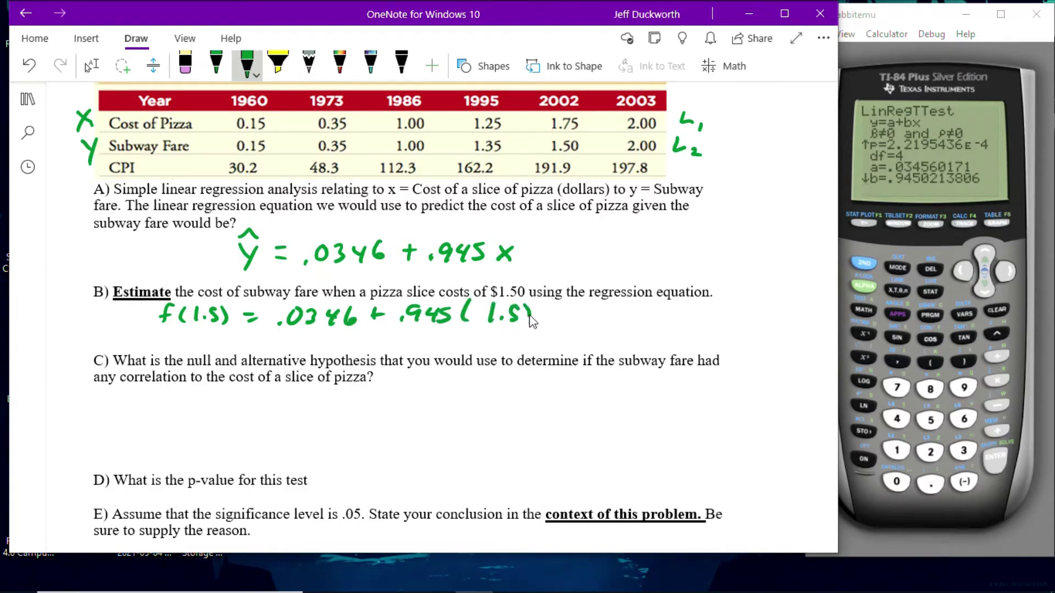
Add = $1.45 on the next line as the estimated subway fare
left_click_drag(250, 334, 265, 334)
mouse_move(251, 342)
left_mouse_down()
mouse_move(293, 345)
mouse_move(302, 333)
mouse_move(384, 351)
mouse_move(392, 332)
left_mouse_up()
left_click(344, 348)
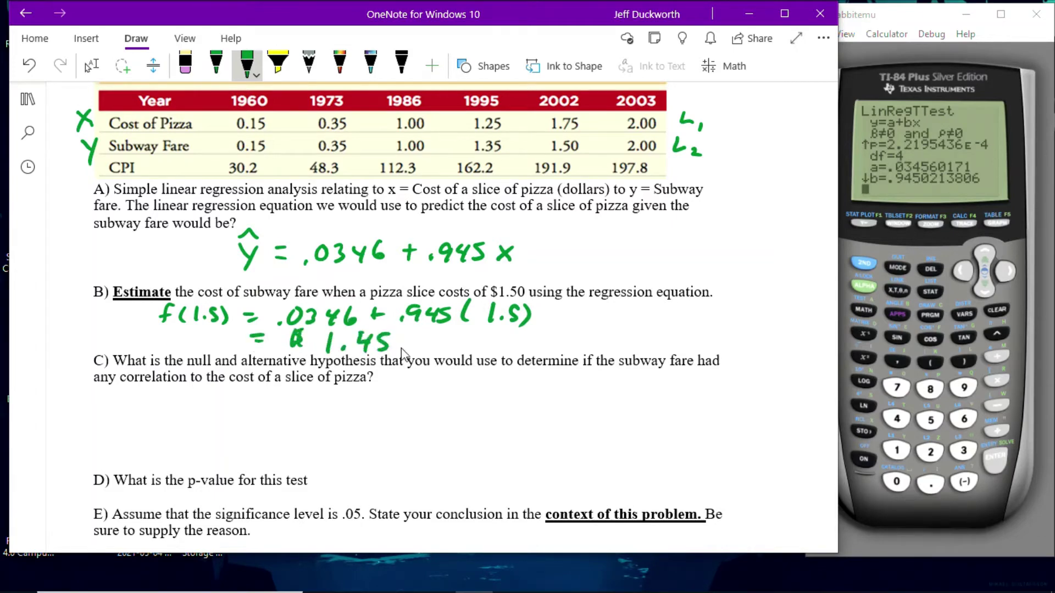